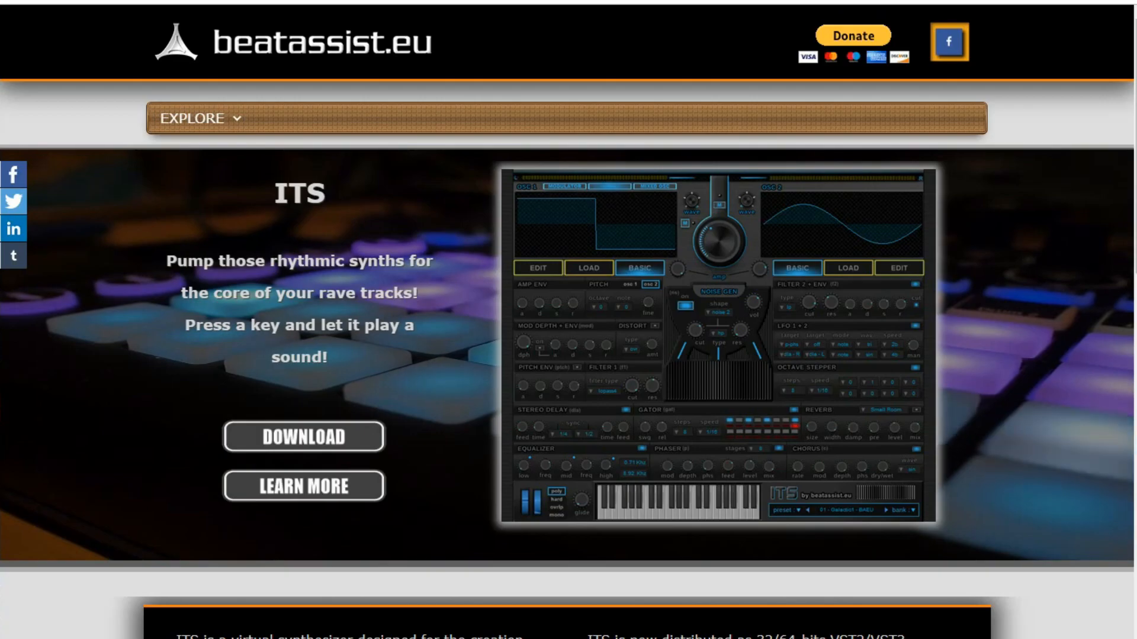
- Review the ITS synthesizer's product page, including its description, system requirements and download section
{"action": "scroll", "coordinate": [67, 457], "scroll_direction": "down", "scroll_amount": 10}
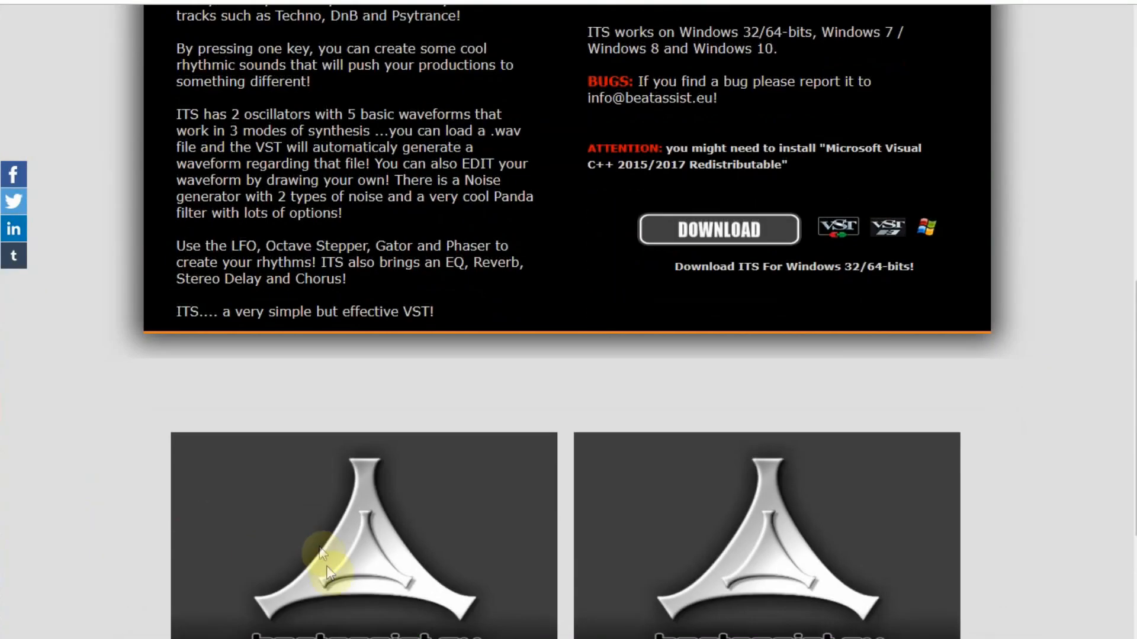
{"action": "scroll", "coordinate": [304, 539], "scroll_direction": "down", "scroll_amount": 3}
{"action": "scroll", "coordinate": [305, 540], "scroll_direction": "up", "scroll_amount": 15}
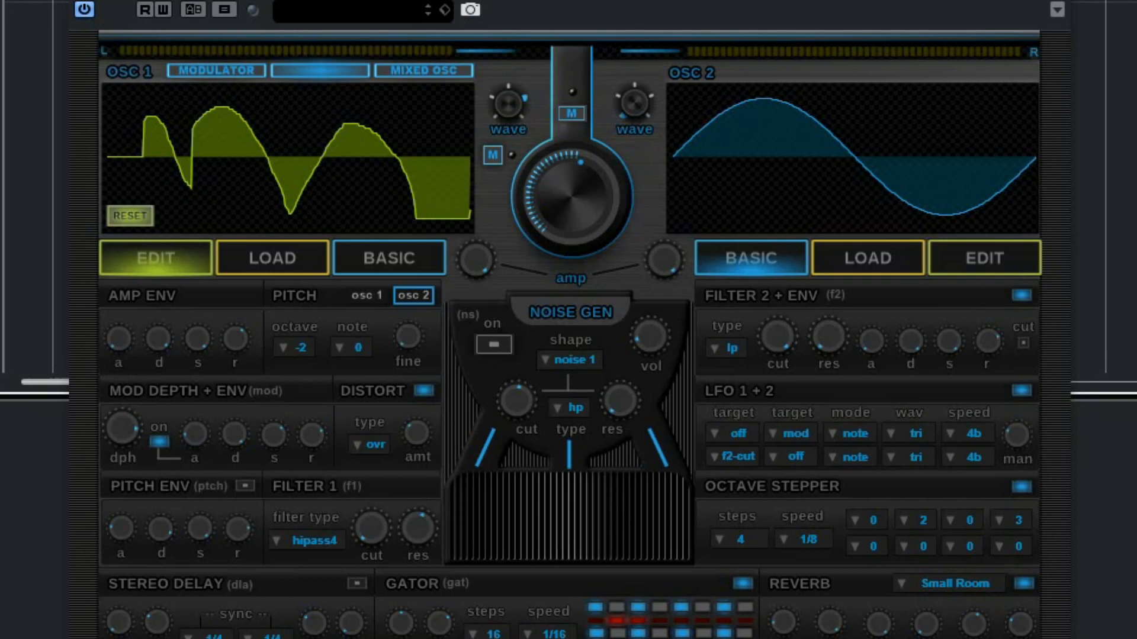
- Switch to the BAEU - ITS.zip archive and read the whole Install.txt file in its Docs folder
{"action": "key", "text": "alt+Tab"}
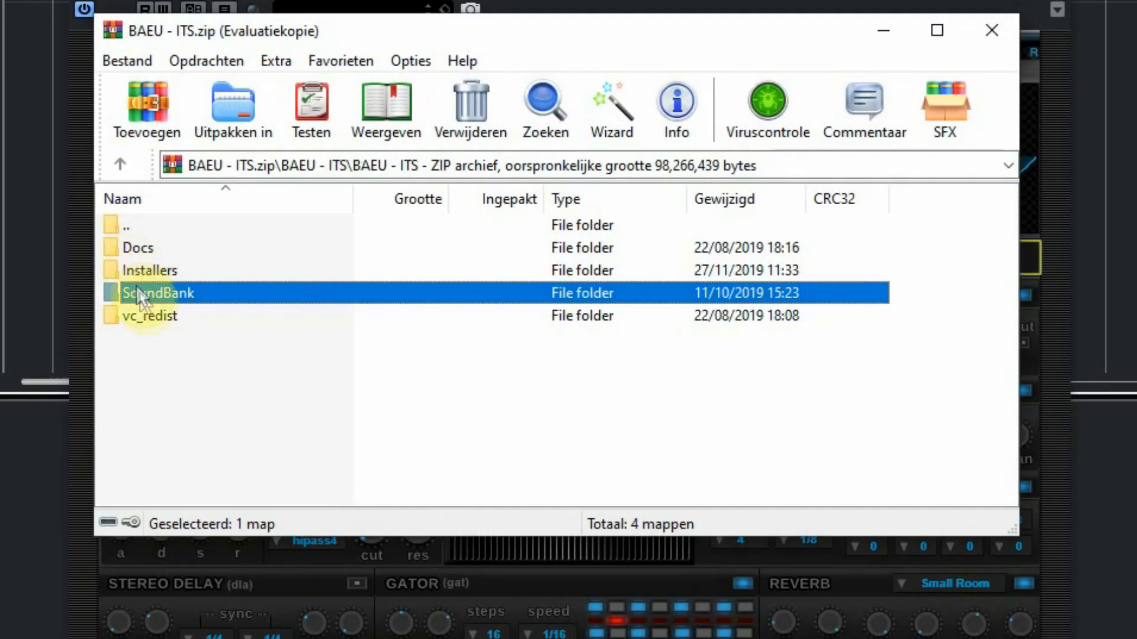
{"action": "left_click", "coordinate": [134, 248]}
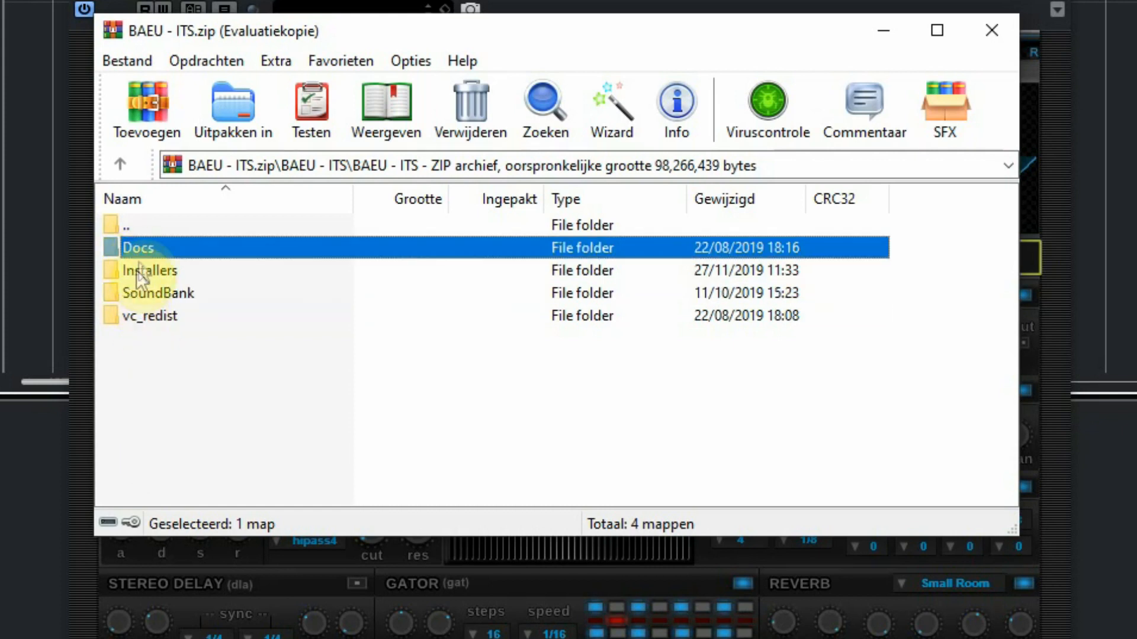
{"action": "double_click", "coordinate": [137, 245]}
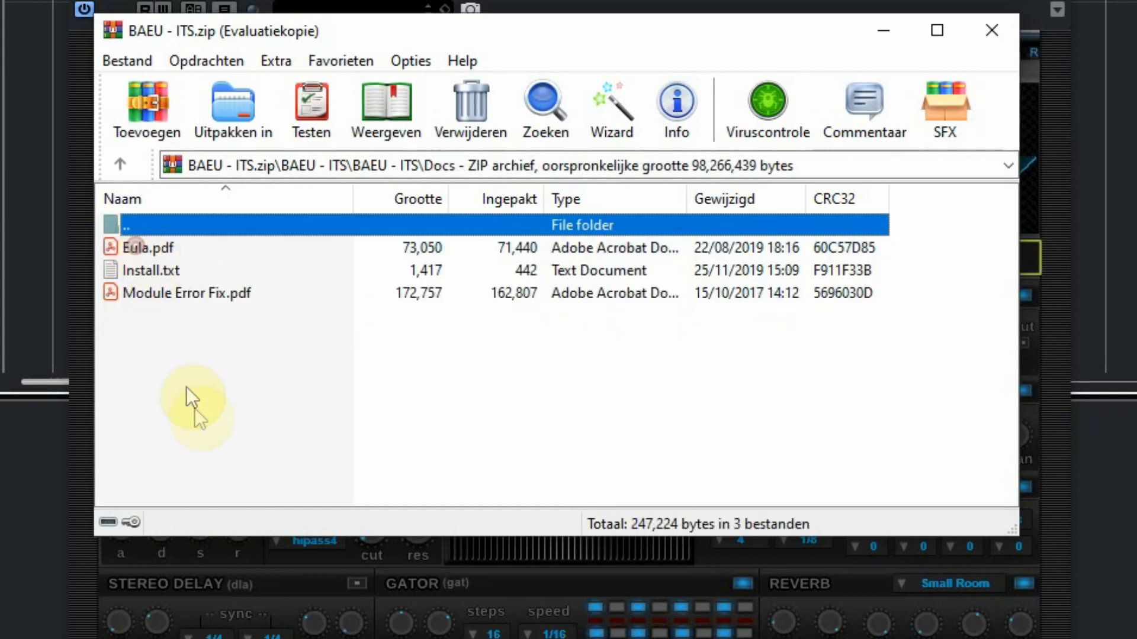
{"action": "double_click", "coordinate": [157, 270]}
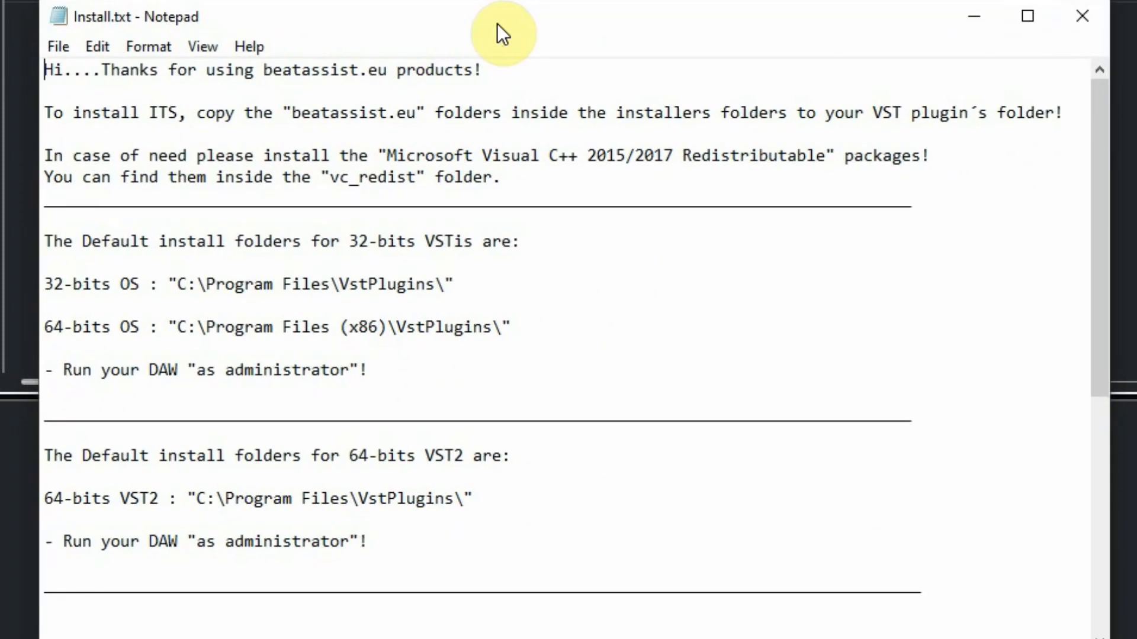
{"action": "left_click", "coordinate": [496, 23]}
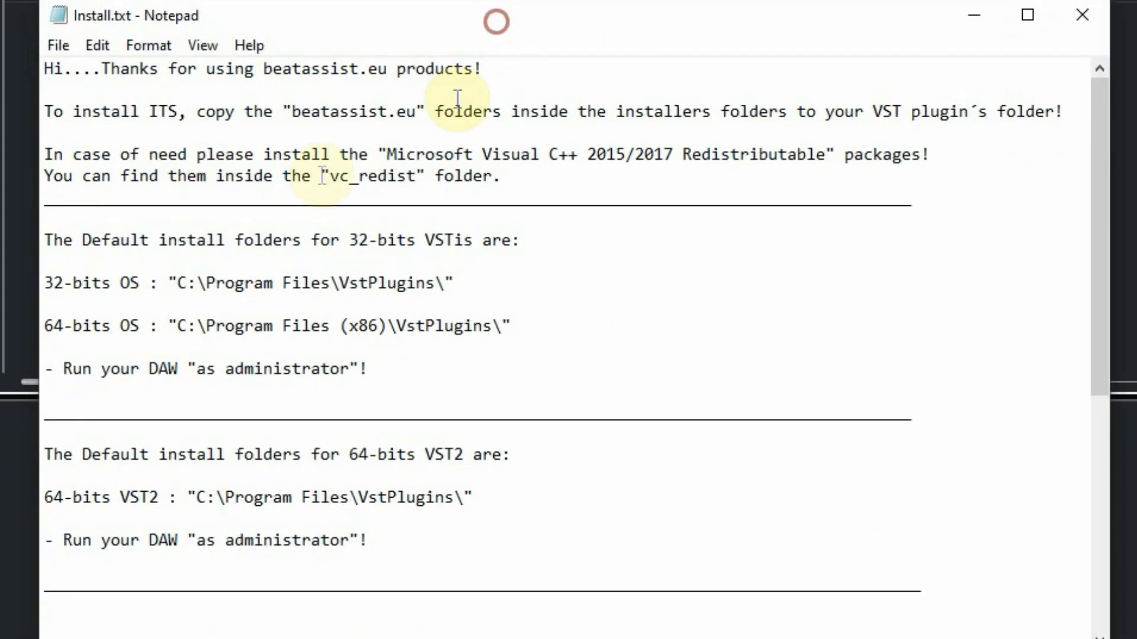
{"action": "scroll", "coordinate": [358, 388], "scroll_direction": "down", "scroll_amount": 6}
{"action": "scroll", "coordinate": [379, 393], "scroll_direction": "up", "scroll_amount": 6}
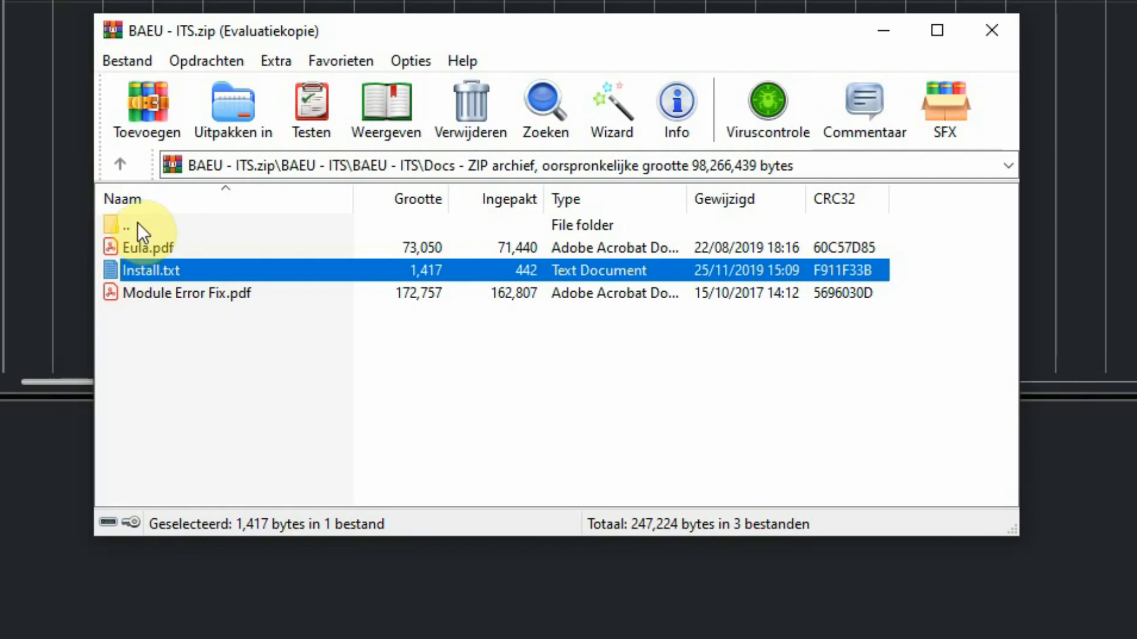
- Leave the Docs folder and select the beatassist.eu folder inside the archive's Installers\64-bits VST3 folder
{"action": "double_click", "coordinate": [136, 225]}
{"action": "double_click", "coordinate": [152, 271]}
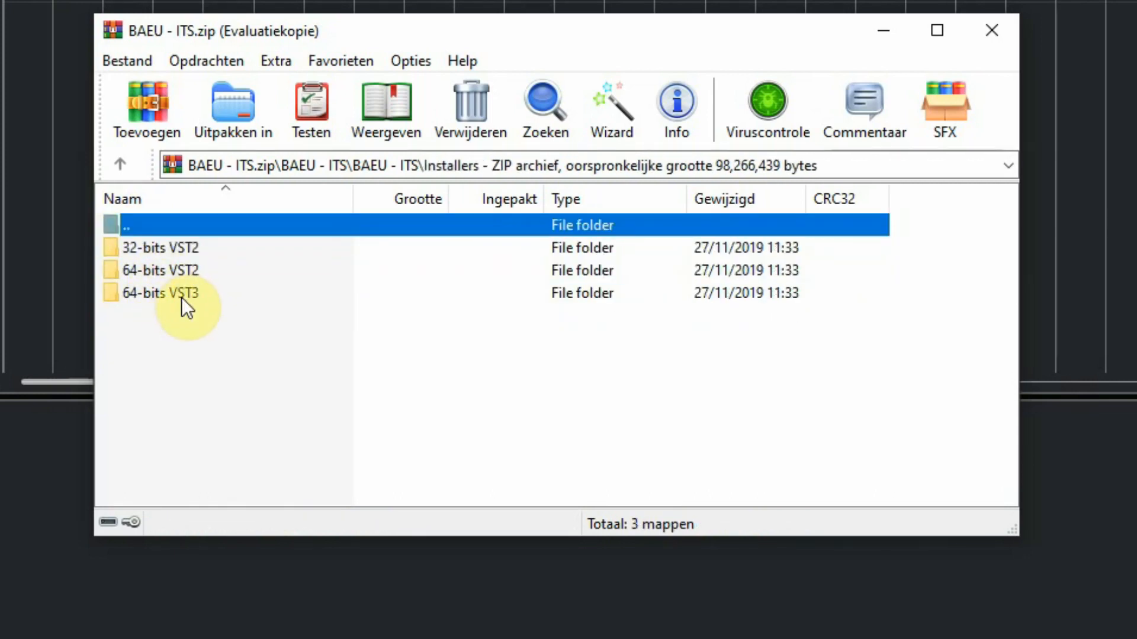
{"action": "double_click", "coordinate": [161, 292]}
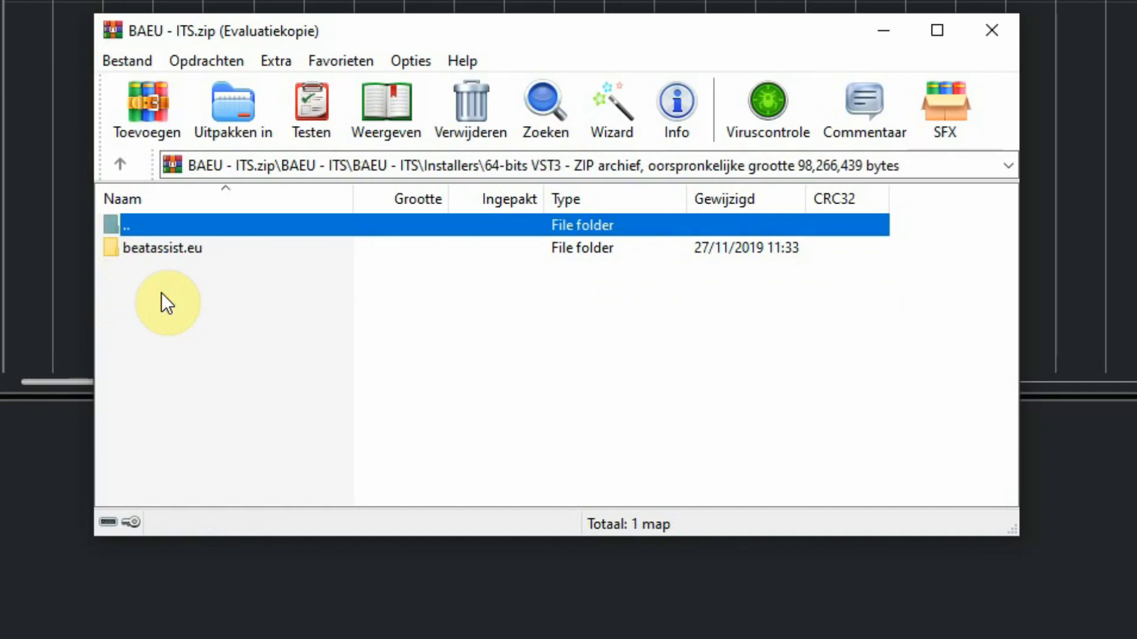
{"action": "left_click", "coordinate": [171, 249]}
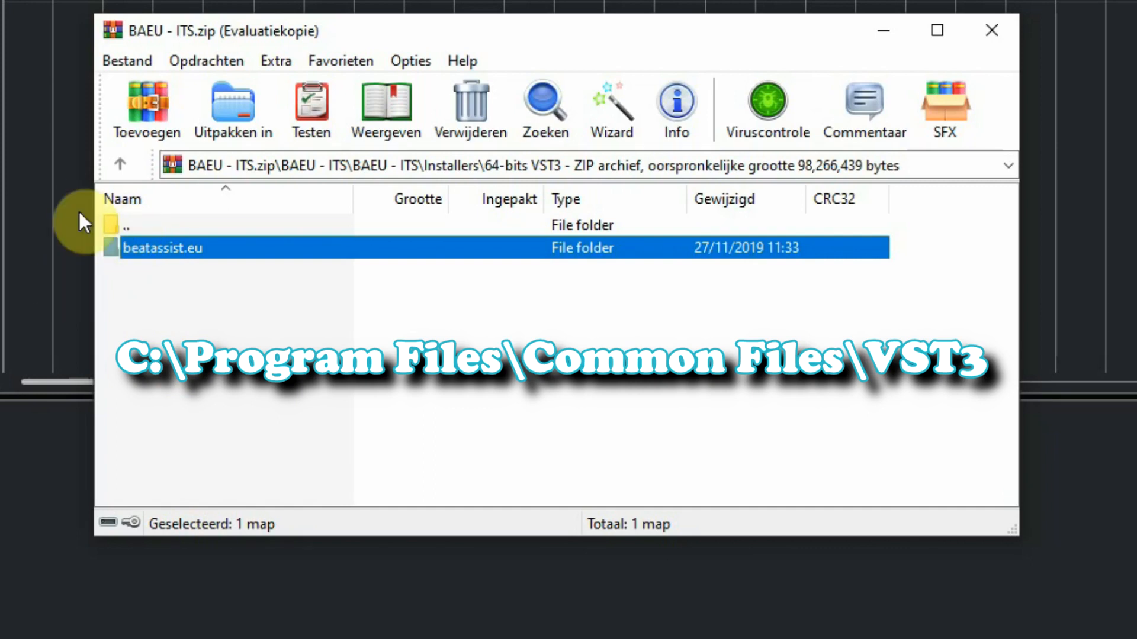
- Browse SoundBank\64-bits Soundbank, selecting VST3 Presets inside ITS - Factory Presets and the ITS - A Synth Show folder
{"action": "double_click", "coordinate": [123, 225]}
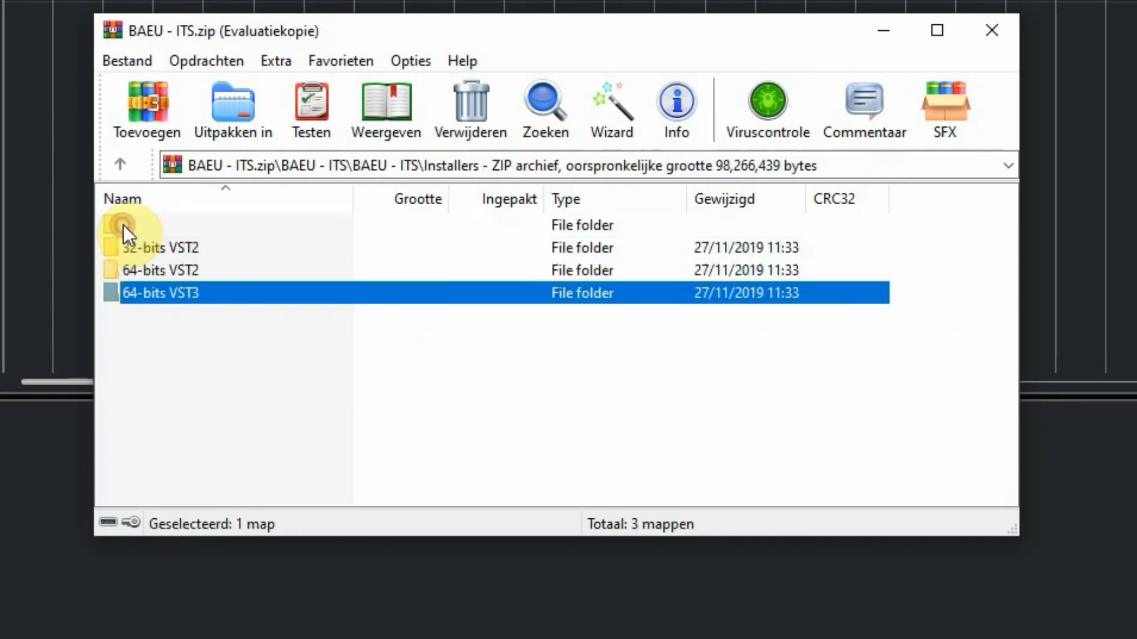
{"action": "double_click", "coordinate": [123, 225]}
{"action": "double_click", "coordinate": [157, 292]}
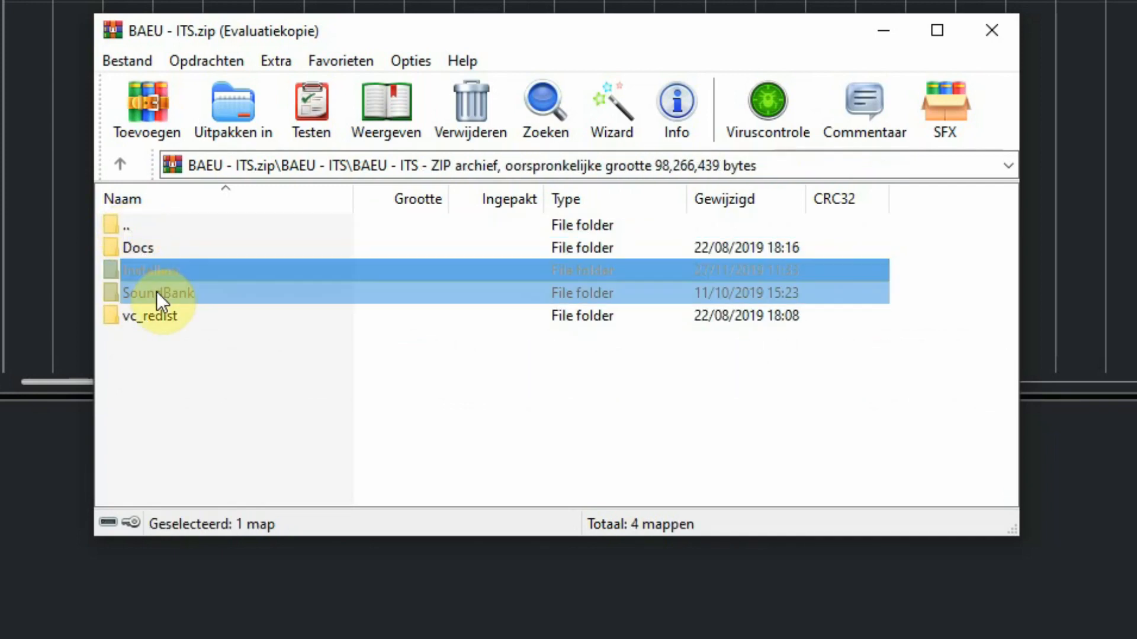
{"action": "double_click", "coordinate": [197, 272]}
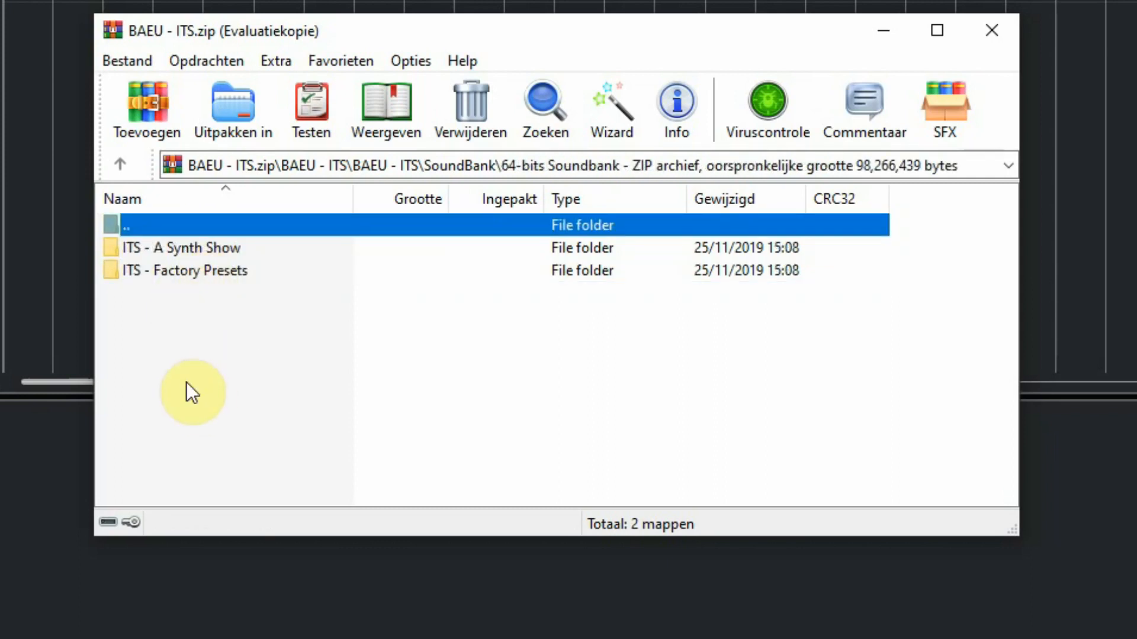
{"action": "left_click", "coordinate": [149, 273]}
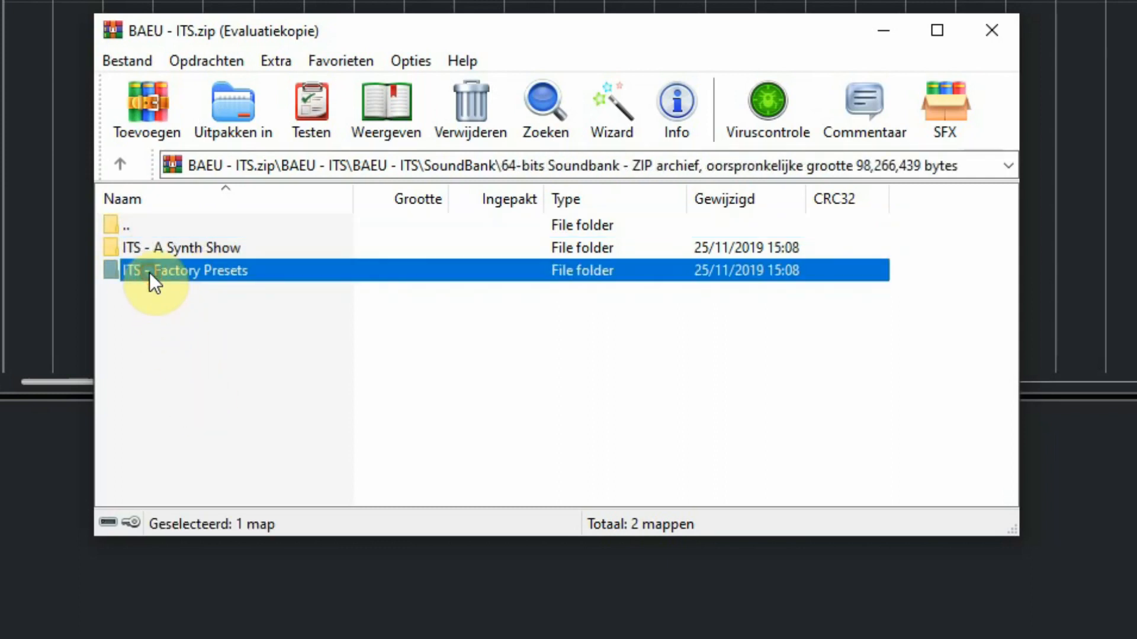
{"action": "left_click", "coordinate": [155, 249]}
{"action": "double_click", "coordinate": [165, 272]}
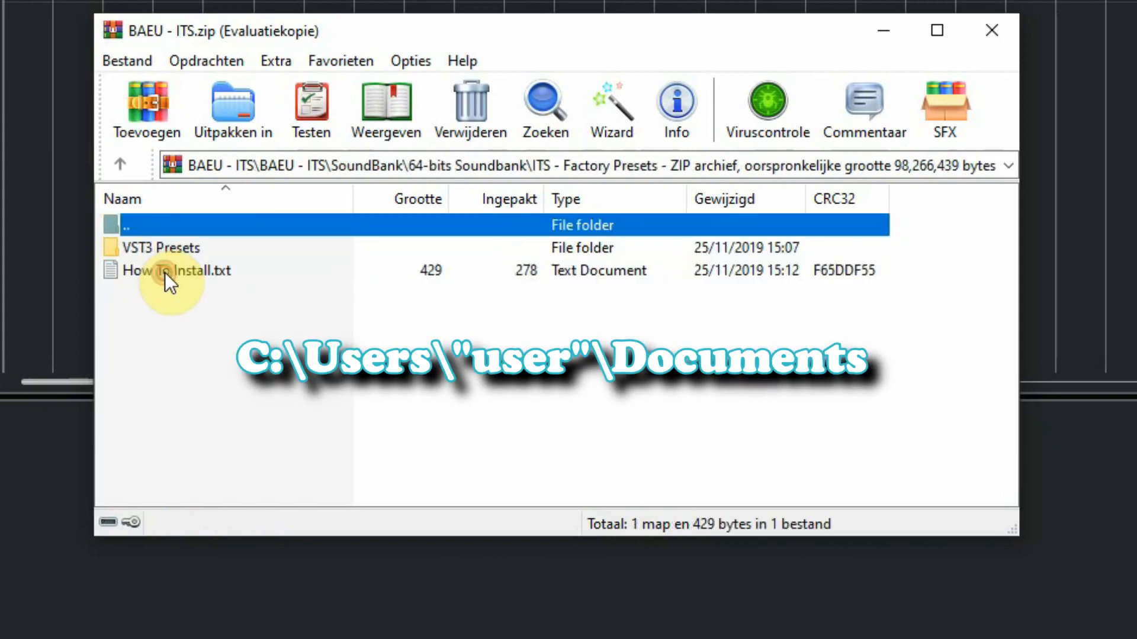
{"action": "left_click", "coordinate": [151, 245]}
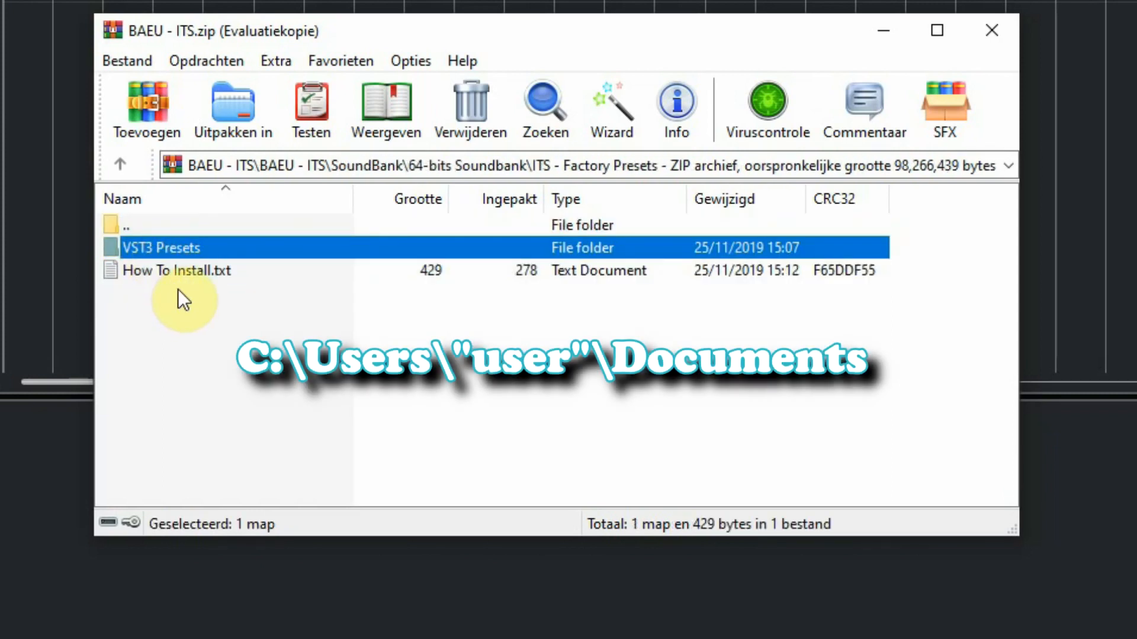
{"action": "double_click", "coordinate": [120, 224]}
{"action": "left_click", "coordinate": [176, 245]}
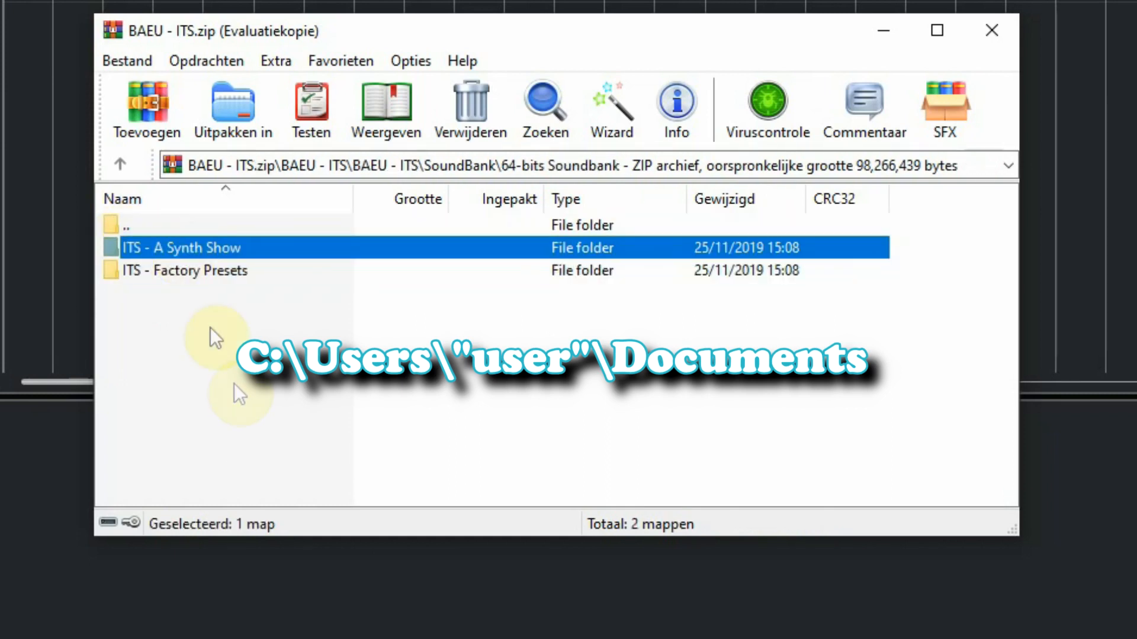
- Return to the archive's main folder and examine the 2015 and 2017 redistributable folders inside vc_redist
{"action": "double_click", "coordinate": [134, 220]}
{"action": "left_click", "coordinate": [134, 218]}
{"action": "double_click", "coordinate": [133, 218]}
{"action": "double_click", "coordinate": [151, 316]}
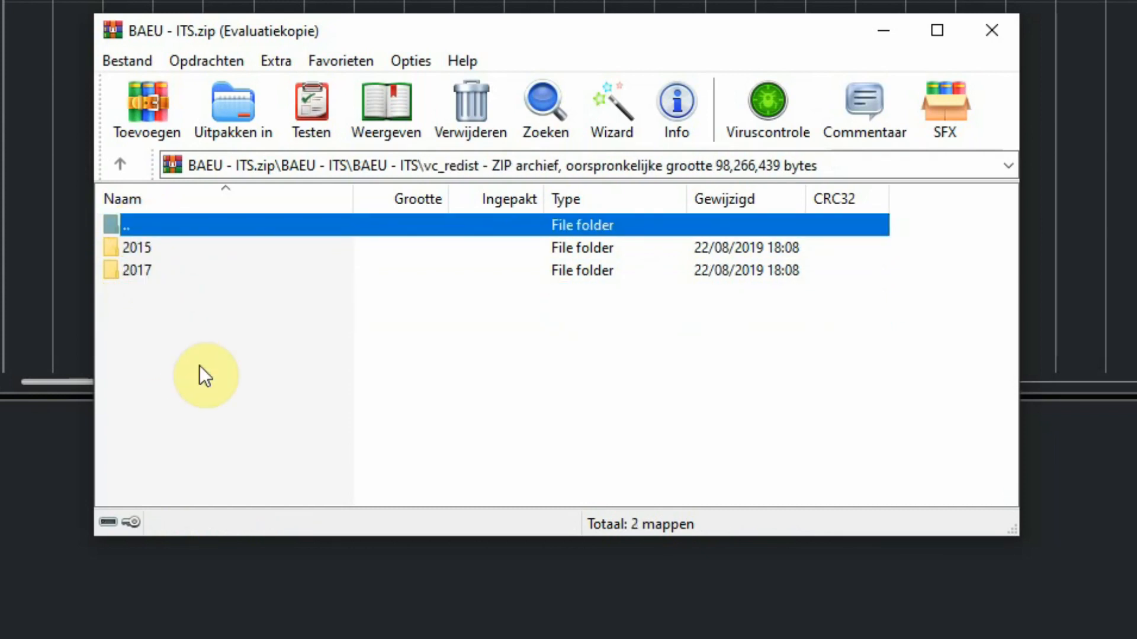
{"action": "double_click", "coordinate": [142, 246]}
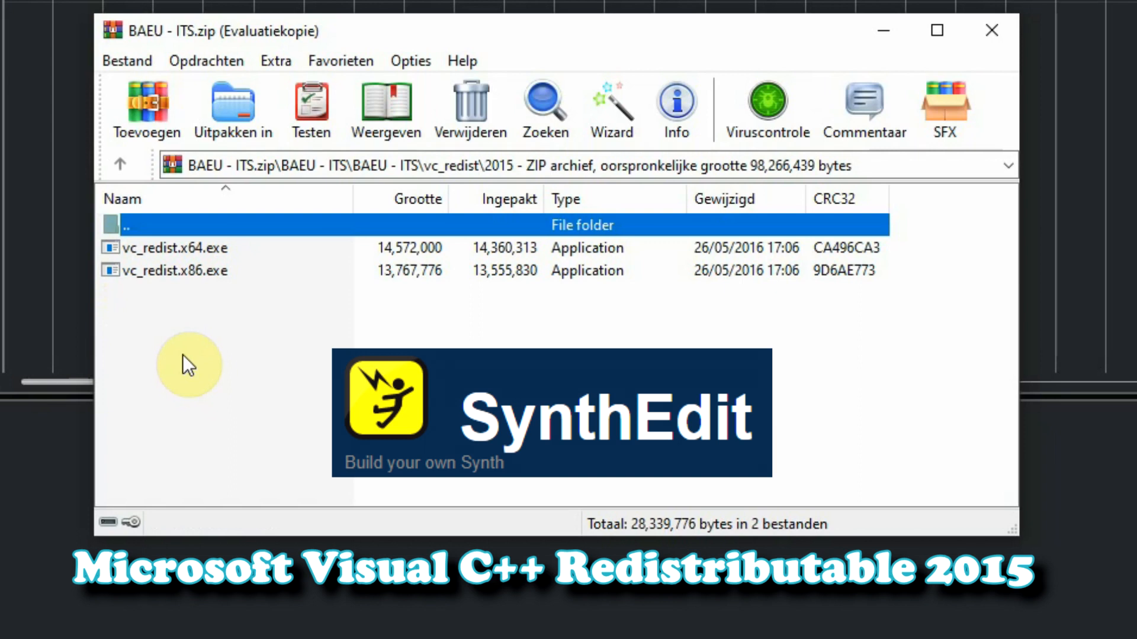
{"action": "double_click", "coordinate": [124, 224]}
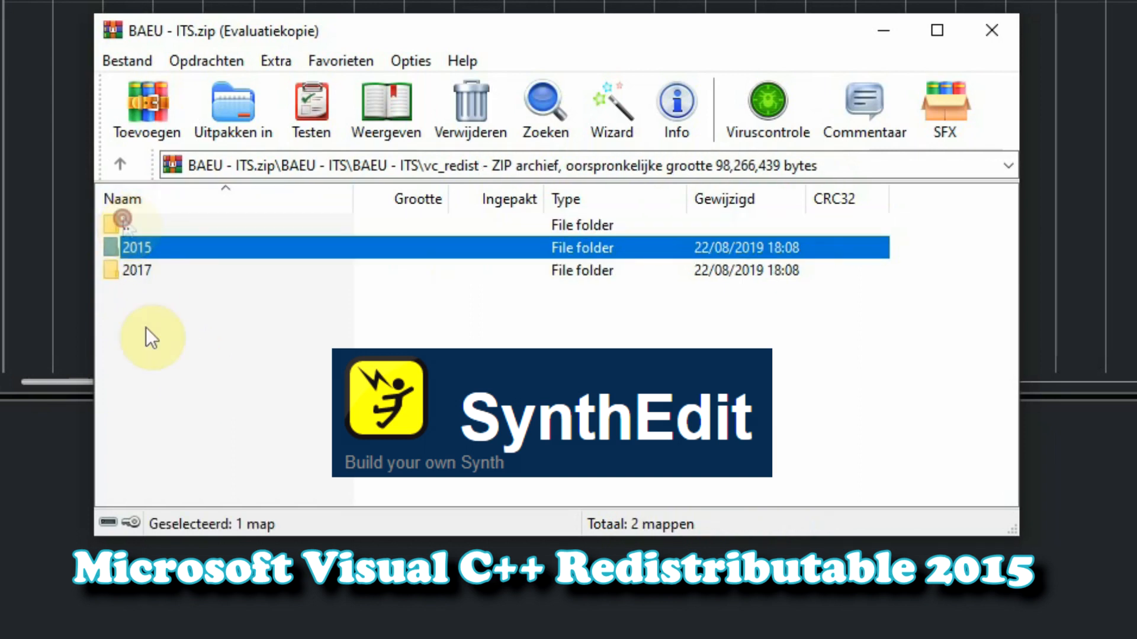
{"action": "left_click_drag", "start_coordinate": [128, 255], "coordinate": [140, 268]}
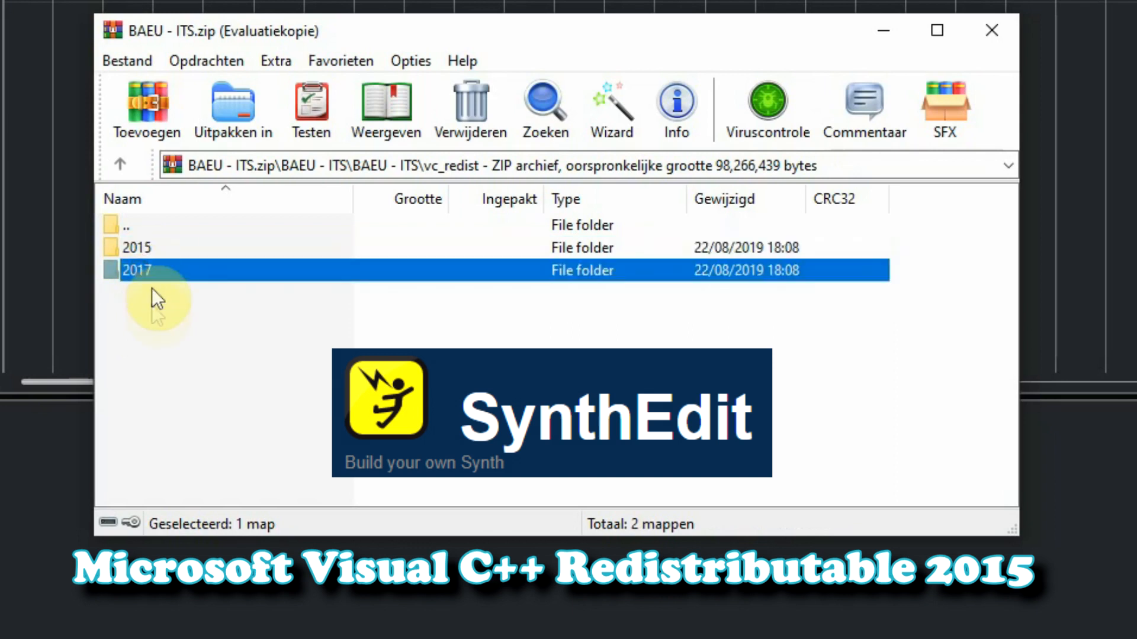
{"action": "left_click", "coordinate": [147, 246]}
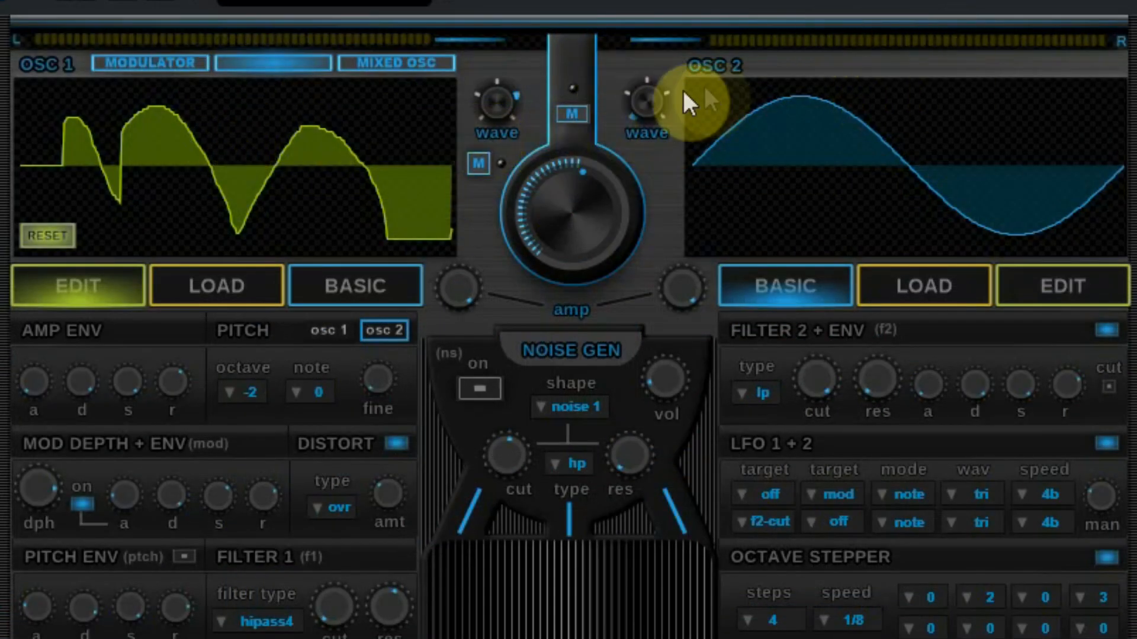
- Set the OSC 2 basic wave to a rising sawtooth and try OSC 1's modulator and mixed modes, ending on single oscillator
{"action": "left_click_drag", "start_coordinate": [640, 145], "coordinate": [570, 56]}
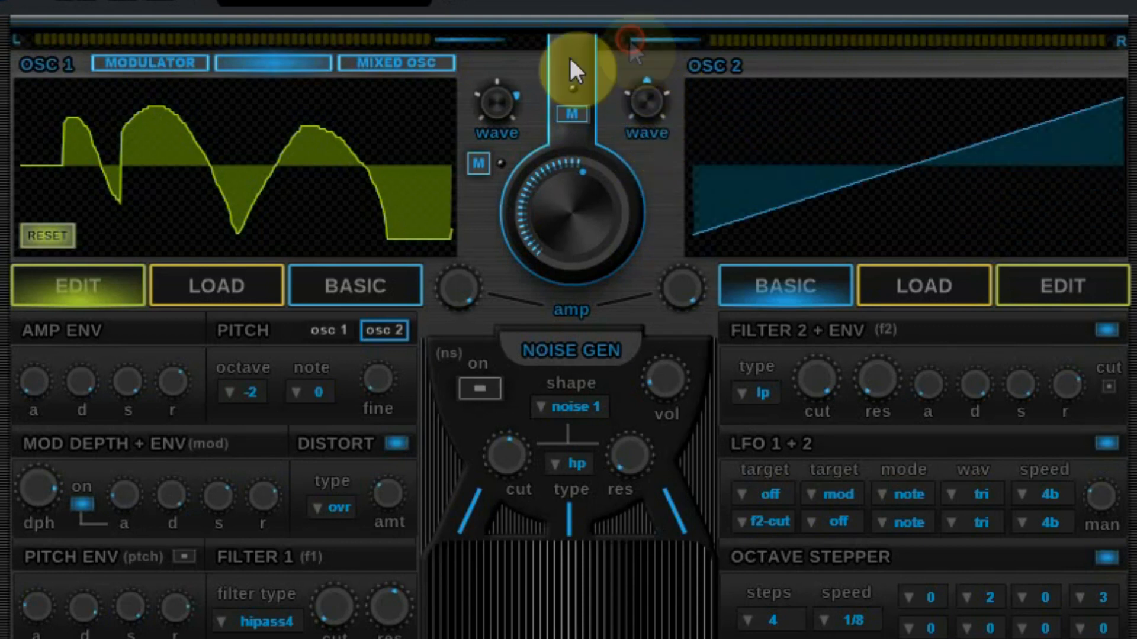
{"action": "left_click", "coordinate": [146, 64]}
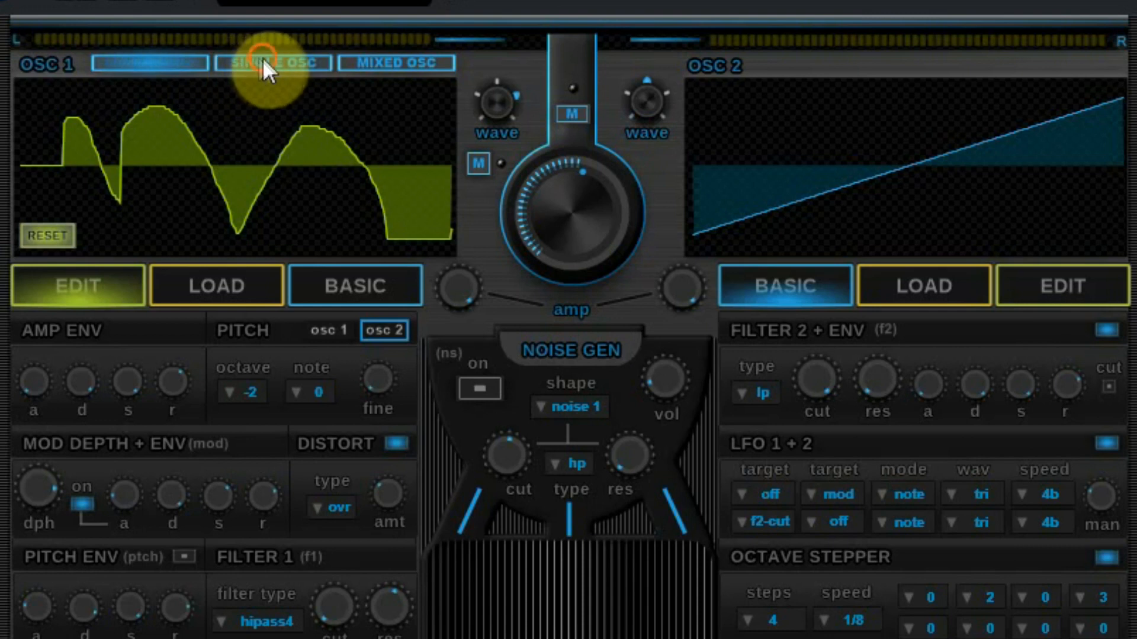
{"action": "left_click", "coordinate": [400, 58]}
{"action": "left_click", "coordinate": [141, 69]}
{"action": "left_click", "coordinate": [246, 64]}
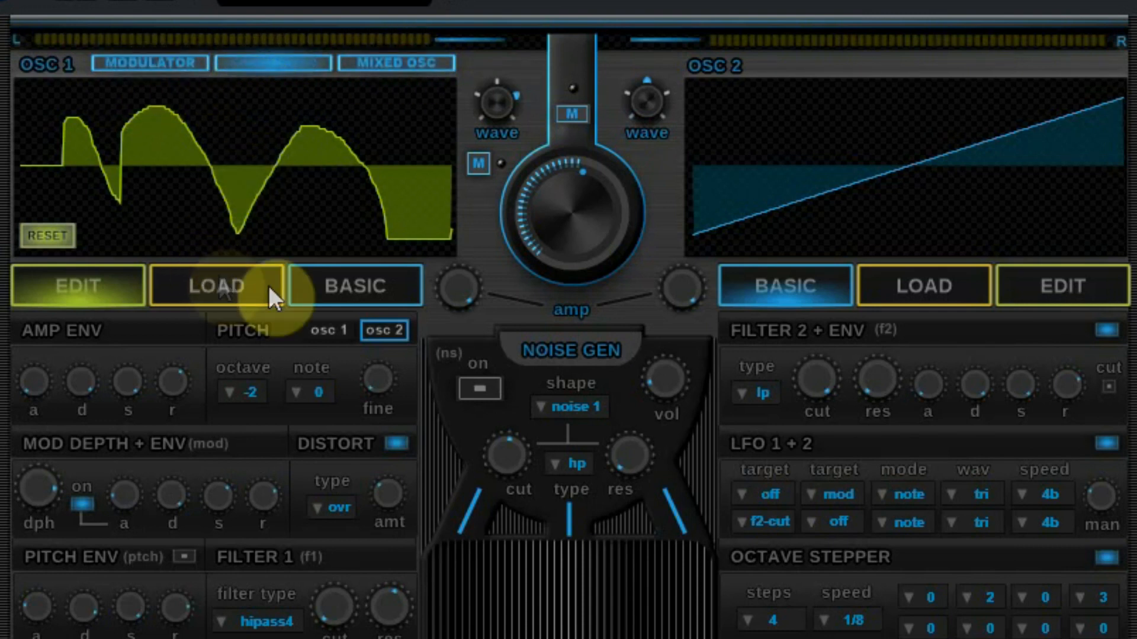
- Show OSC 2's waveform loading mode, switch it to edit mode and draw a custom freehand waveform
{"action": "left_click", "coordinate": [922, 283]}
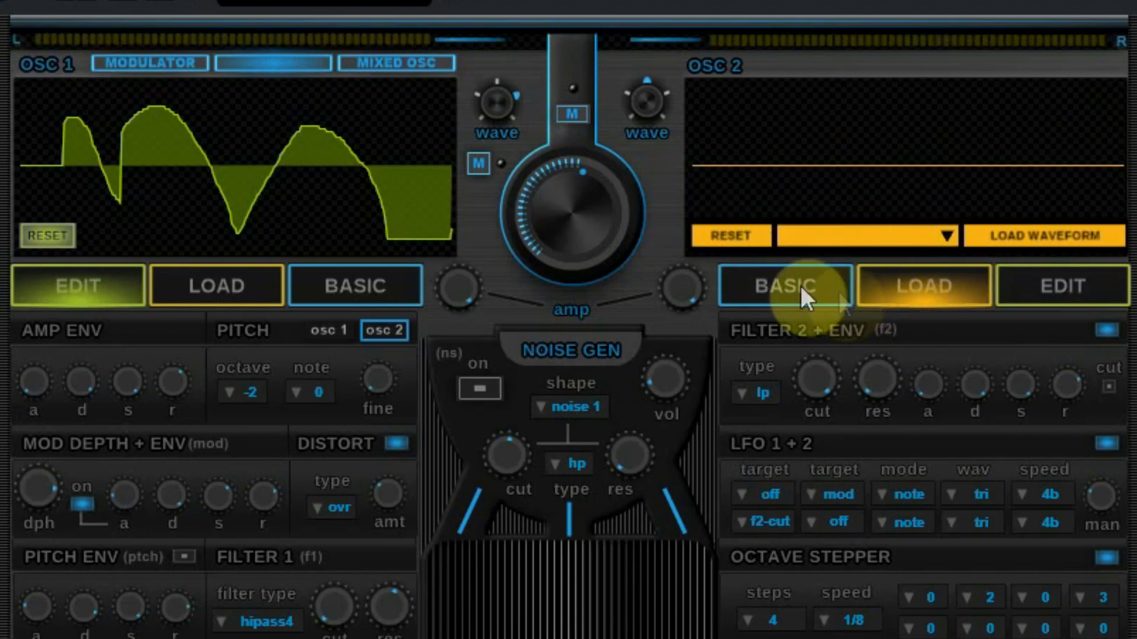
{"action": "left_click", "coordinate": [1066, 287]}
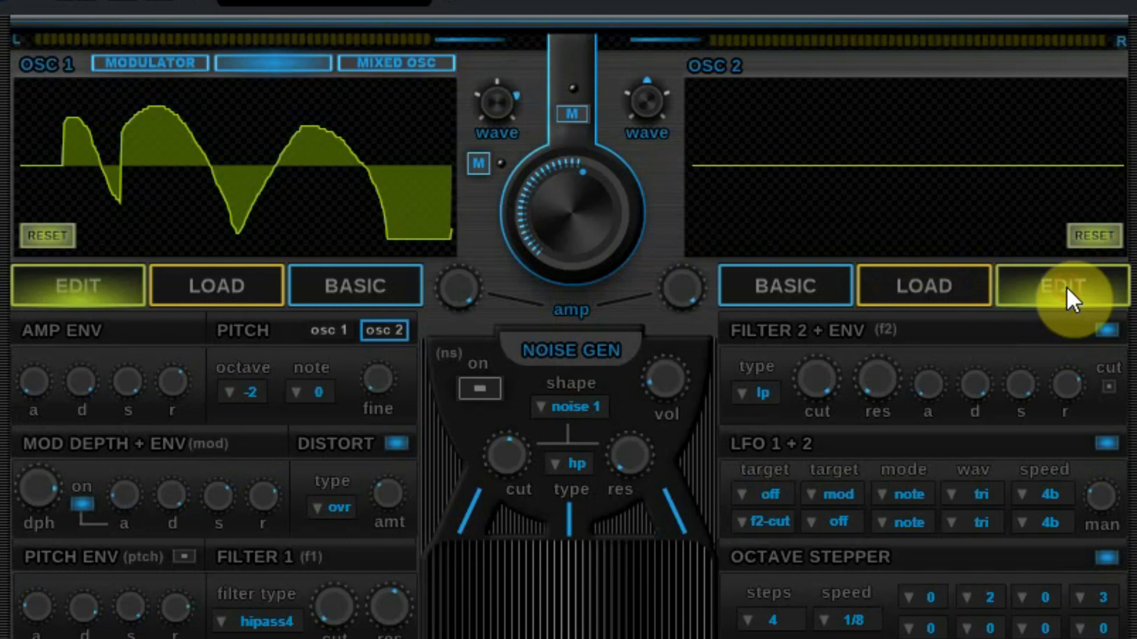
{"action": "mouse_move", "coordinate": [737, 173]}
{"action": "left_mouse_down"}
{"action": "mouse_move", "coordinate": [768, 130]}
{"action": "mouse_move", "coordinate": [863, 128]}
{"action": "mouse_move", "coordinate": [951, 221]}
{"action": "mouse_move", "coordinate": [996, 191]}
{"action": "mouse_move", "coordinate": [1025, 133]}
{"action": "mouse_move", "coordinate": [1098, 130]}
{"action": "mouse_move", "coordinate": [1101, 171]}
{"action": "mouse_move", "coordinate": [1060, 196]}
{"action": "mouse_move", "coordinate": [1044, 180]}
{"action": "mouse_move", "coordinate": [958, 170]}
{"action": "mouse_move", "coordinate": [869, 93]}
{"action": "mouse_move", "coordinate": [807, 159]}
{"action": "mouse_move", "coordinate": [798, 214]}
{"action": "left_mouse_up"}
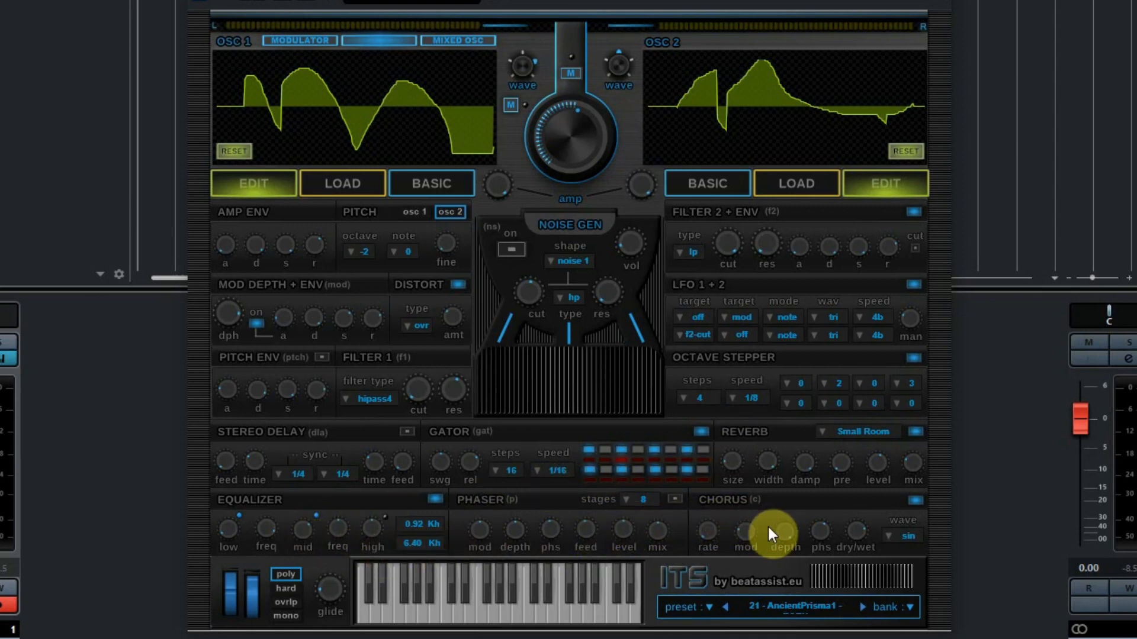
- Look through the preset banks, including Factory Presets, and load the preset 01 - StartOn1 - BAEU
{"action": "left_click", "coordinate": [710, 609]}
{"action": "mouse_move", "coordinate": [744, 620]}
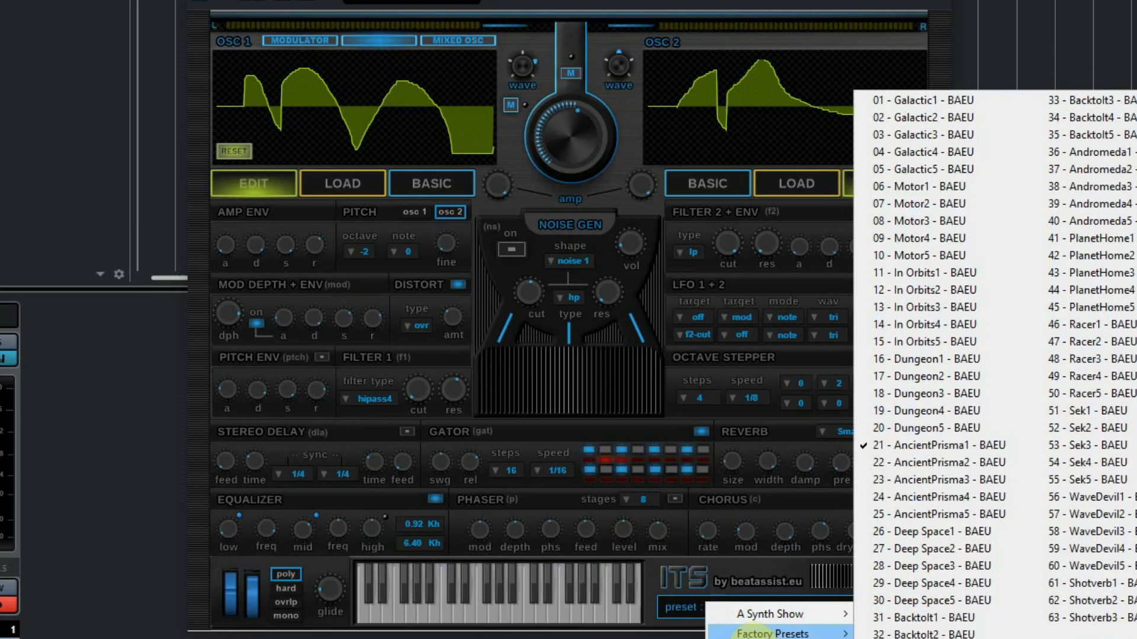
{"action": "left_click", "coordinate": [723, 563]}
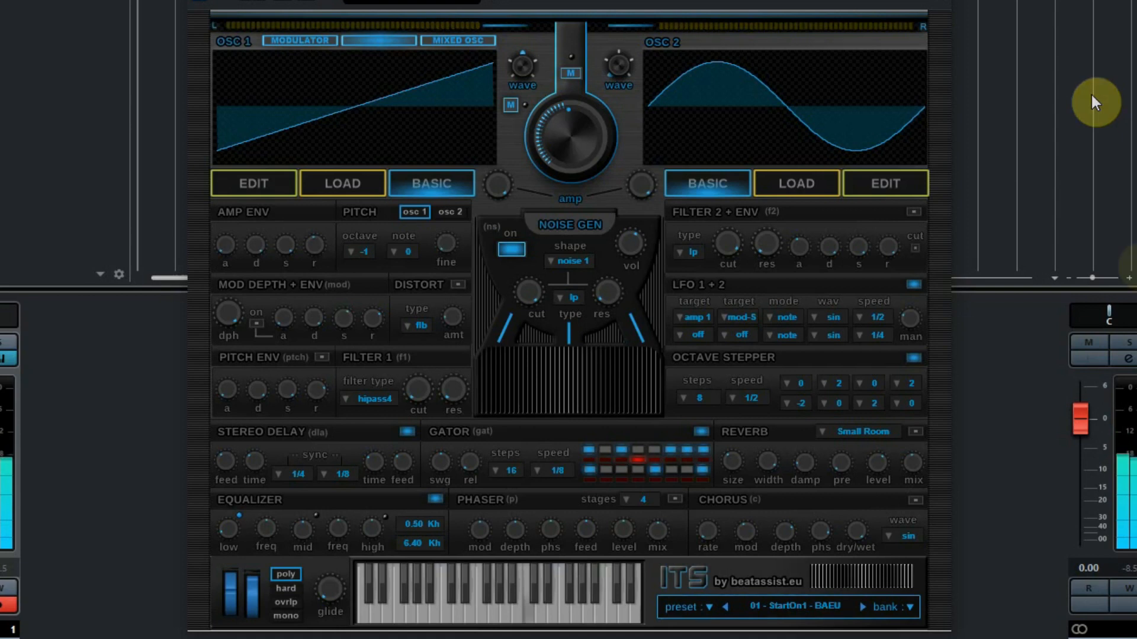
- Audition the StartOn presets one by one, advancing from 02 - StartOn2 to 05 - StartOn5
{"action": "left_click", "coordinate": [862, 610]}
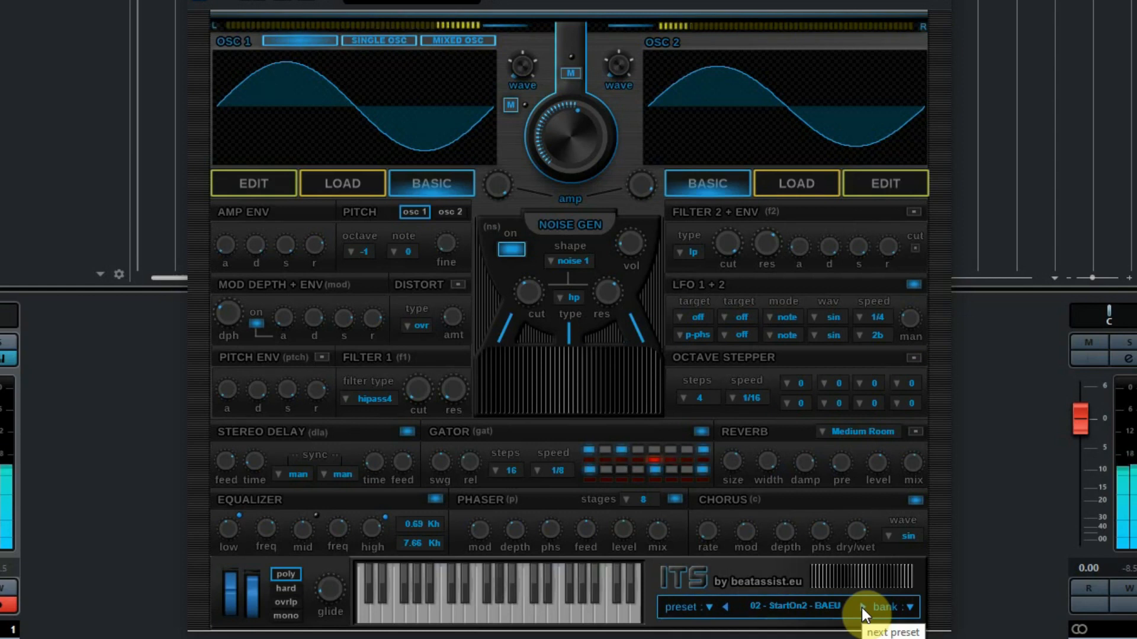
{"action": "left_click", "coordinate": [863, 609]}
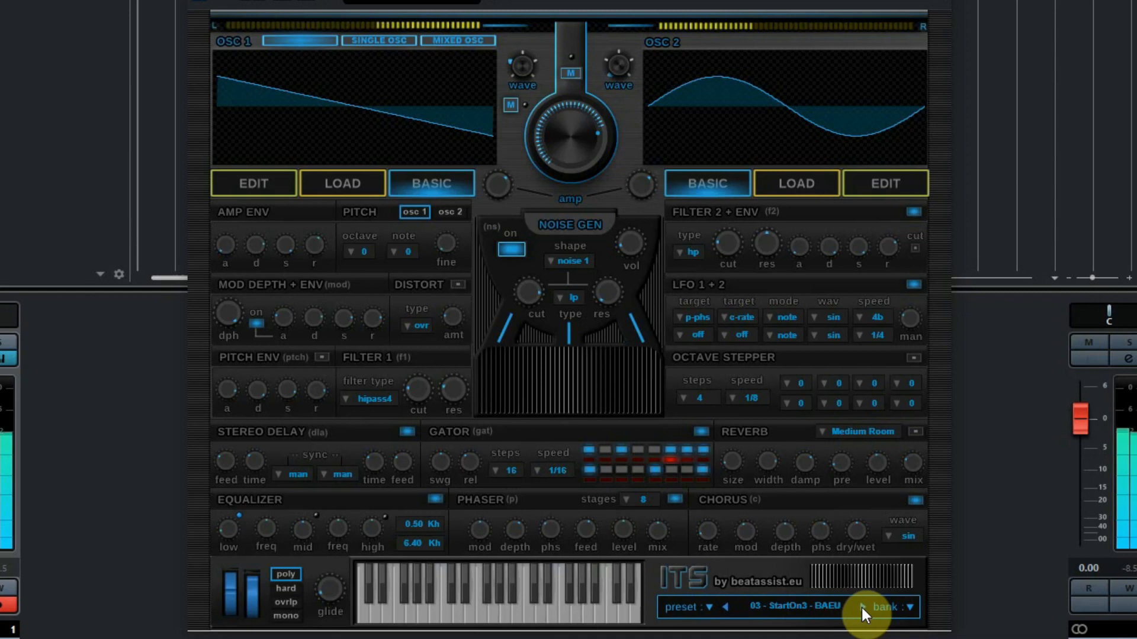
{"action": "left_click", "coordinate": [863, 608]}
{"action": "left_click", "coordinate": [863, 608]}
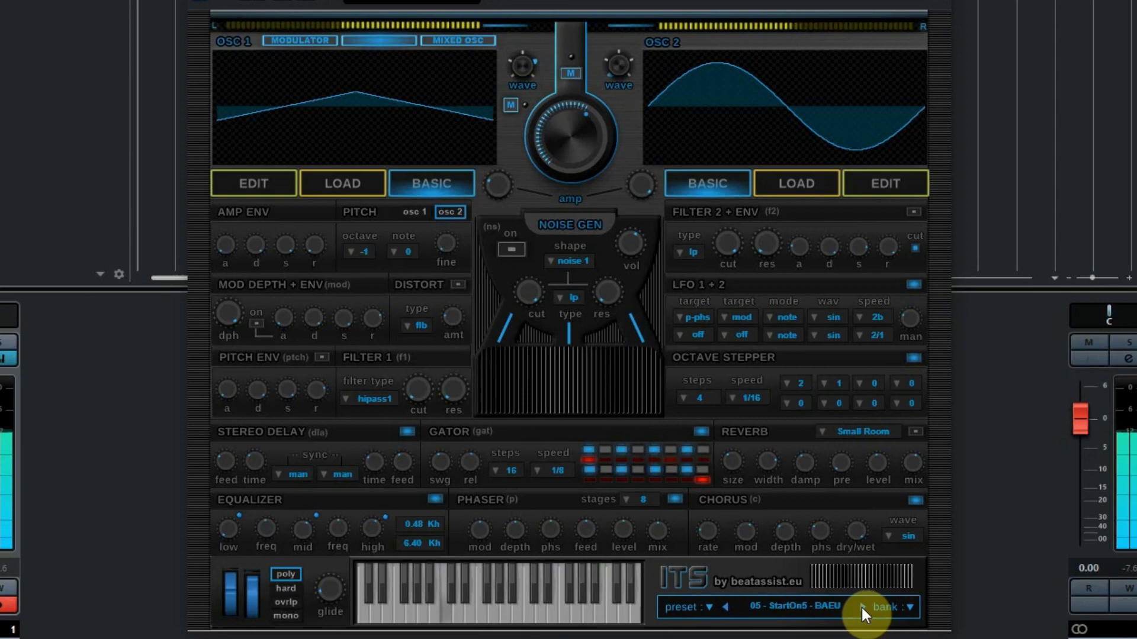
- Continue auditioning presets in order, including 14 - Smoked4 and 16 - Masters1, up to 20 - Masters5
{"action": "left_click", "coordinate": [862, 607]}
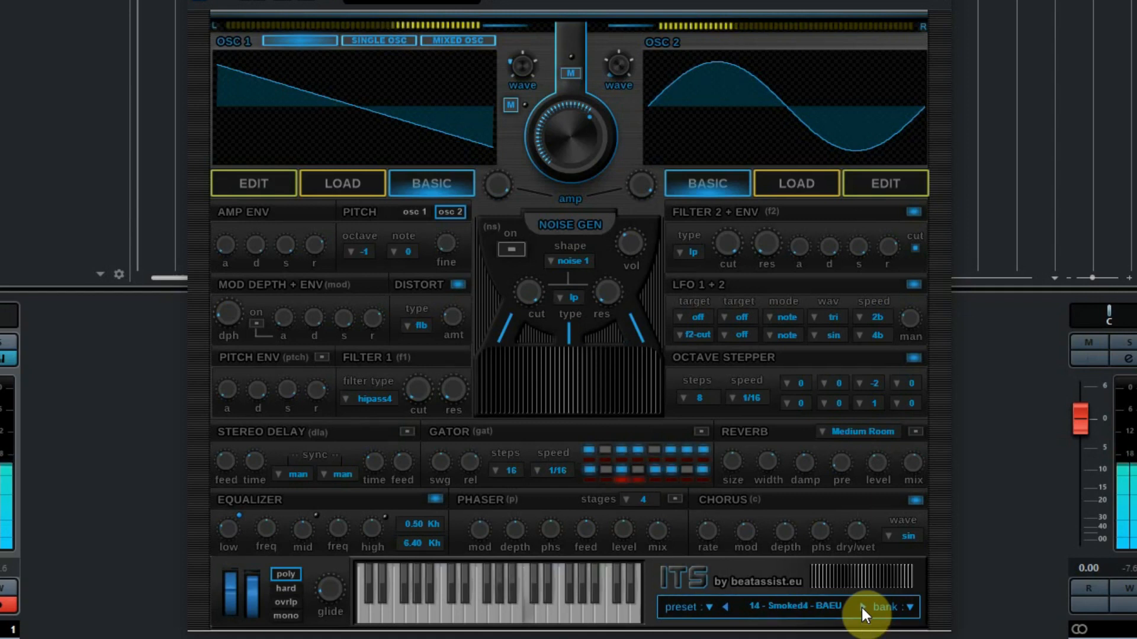
{"action": "left_click", "coordinate": [863, 612]}
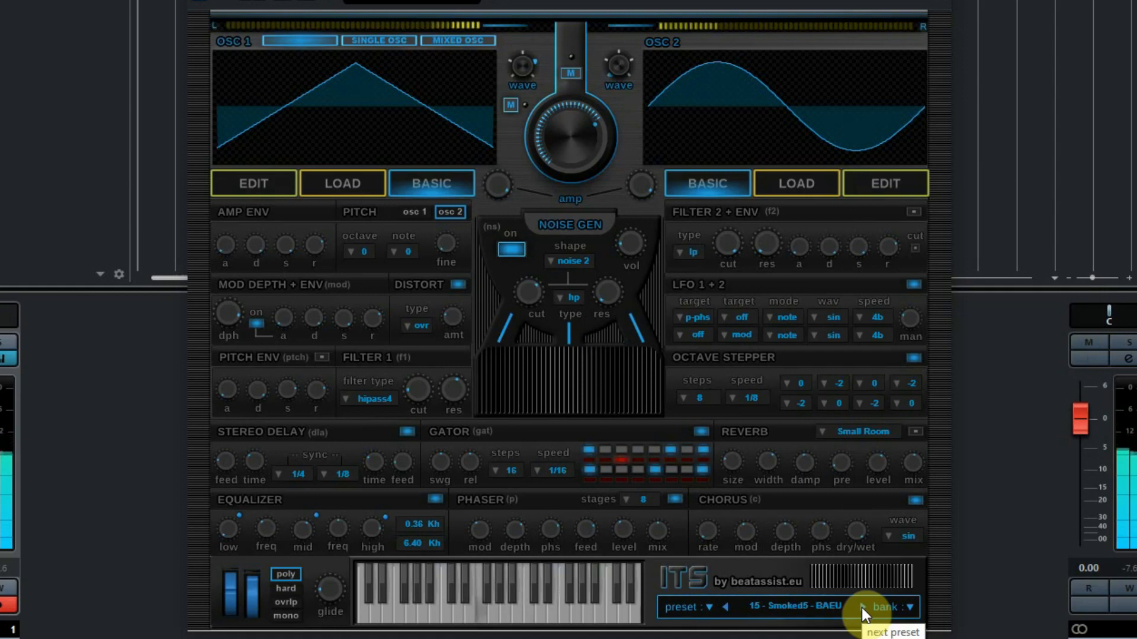
{"action": "left_click", "coordinate": [863, 610]}
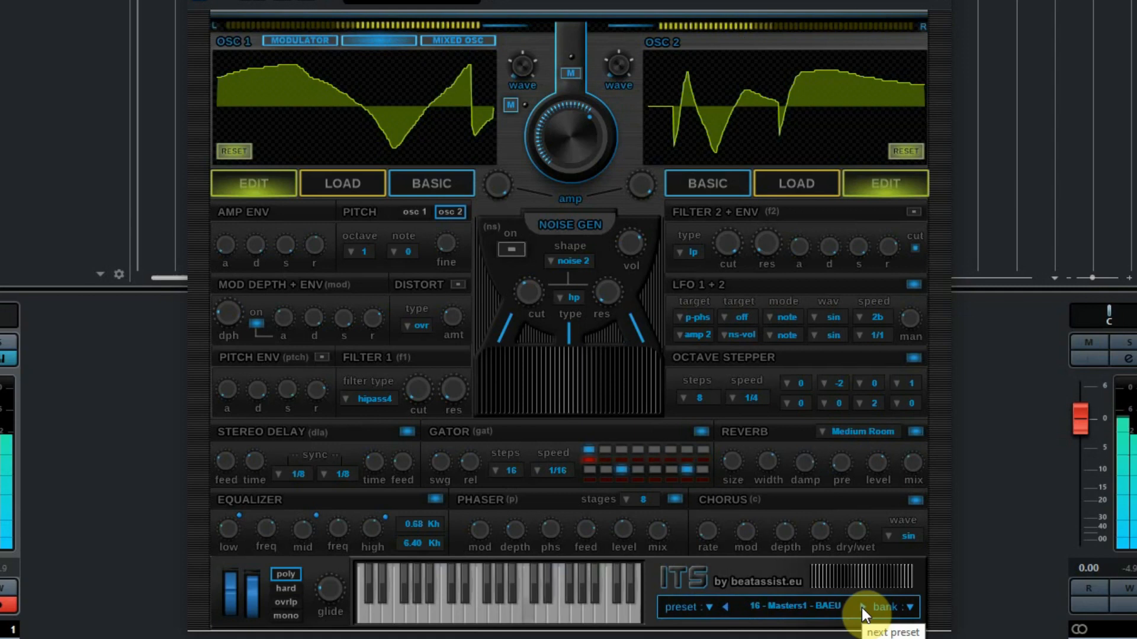
{"action": "left_click", "coordinate": [863, 610]}
{"action": "left_click", "coordinate": [863, 610]}
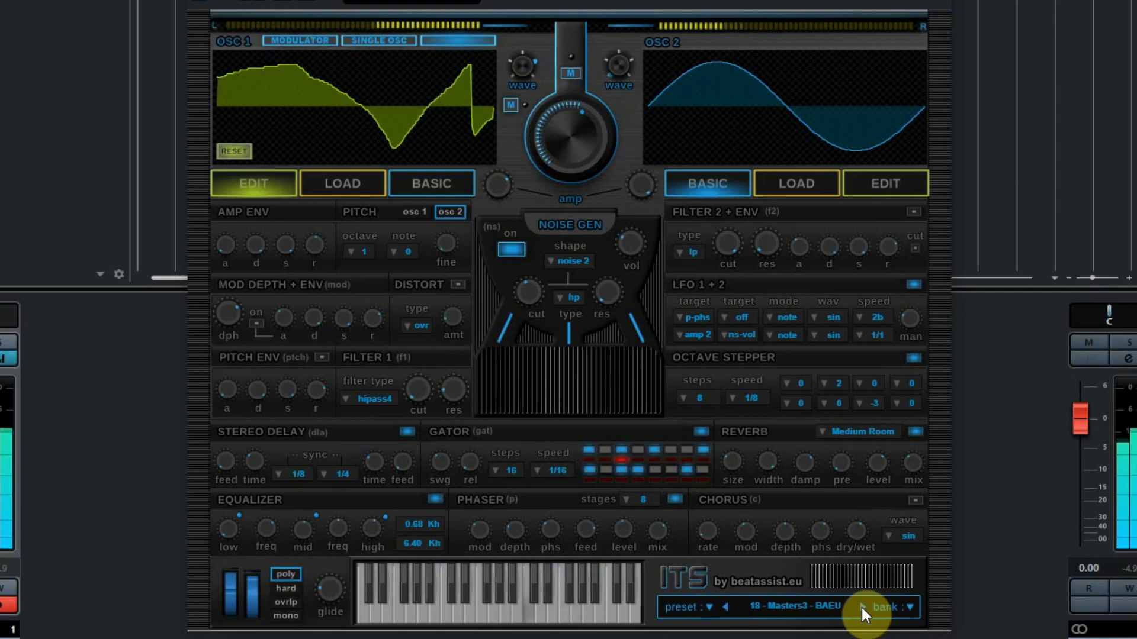
{"action": "double_click", "coordinate": [862, 610]}
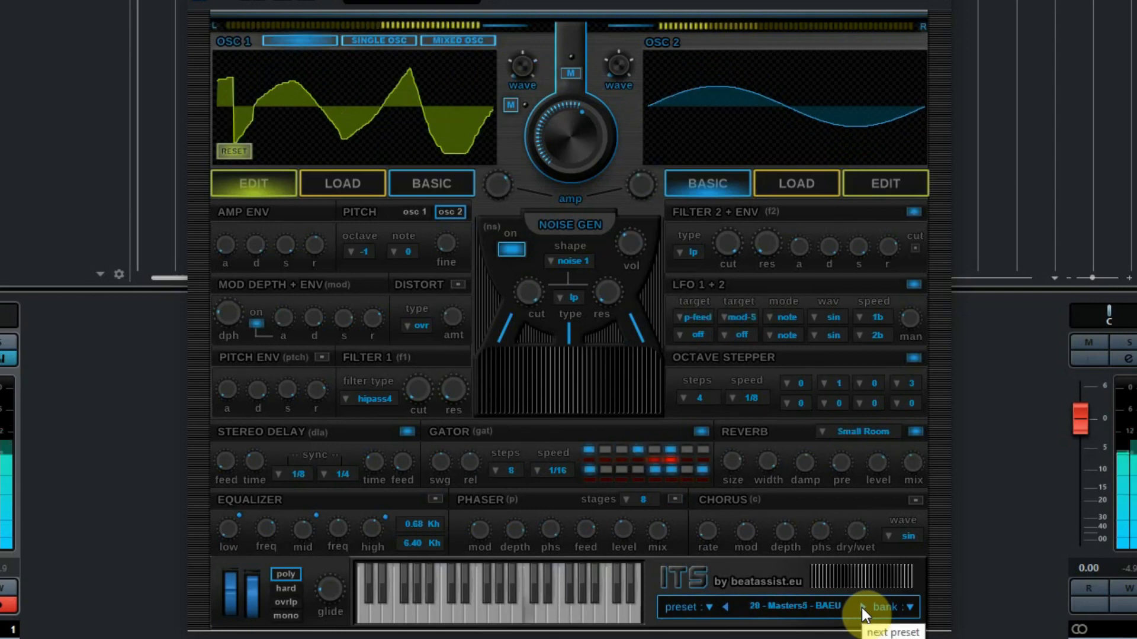